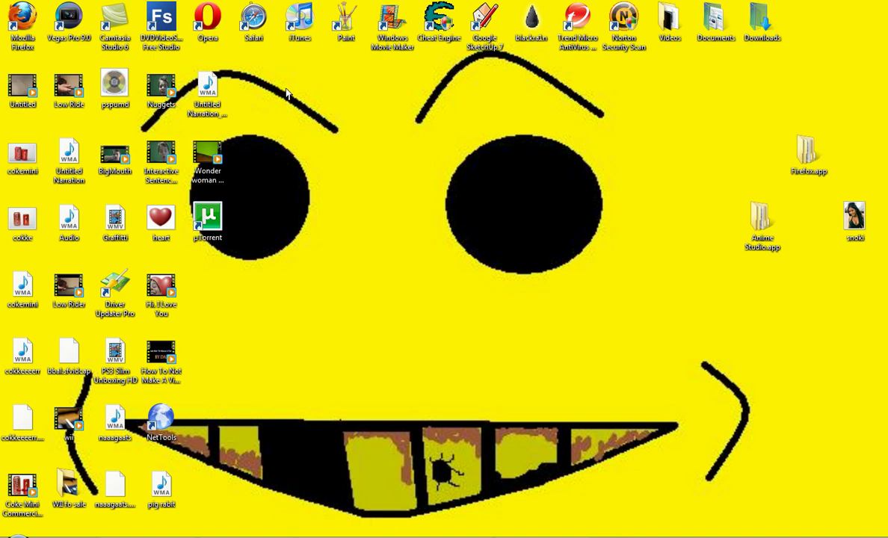
Step: Open Firefox, bring up the "Ashton Kutcher Diss" video from the YouTube subscriptions and pause it
double_click(26, 19)
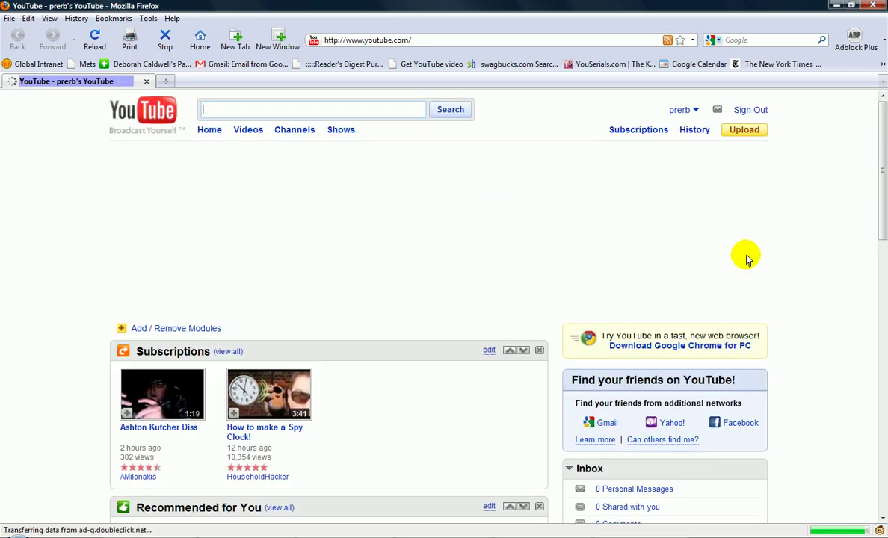
scroll(799, 260, down, 1)
scroll(806, 261, down, 7)
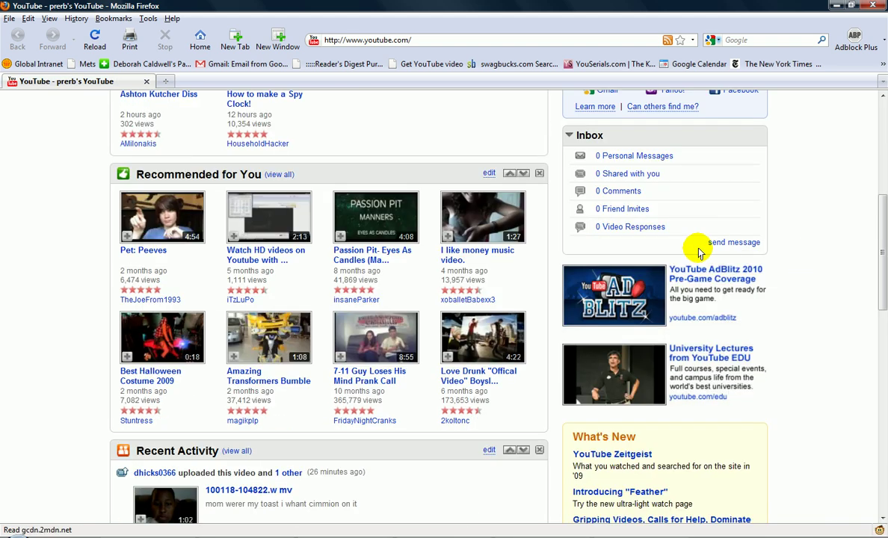
scroll(792, 239, up, 3)
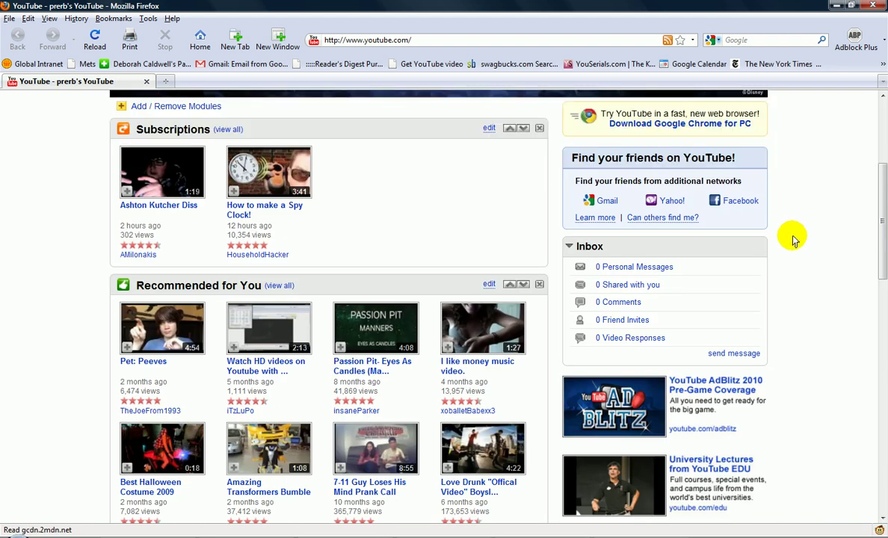
scroll(830, 202, up, 6)
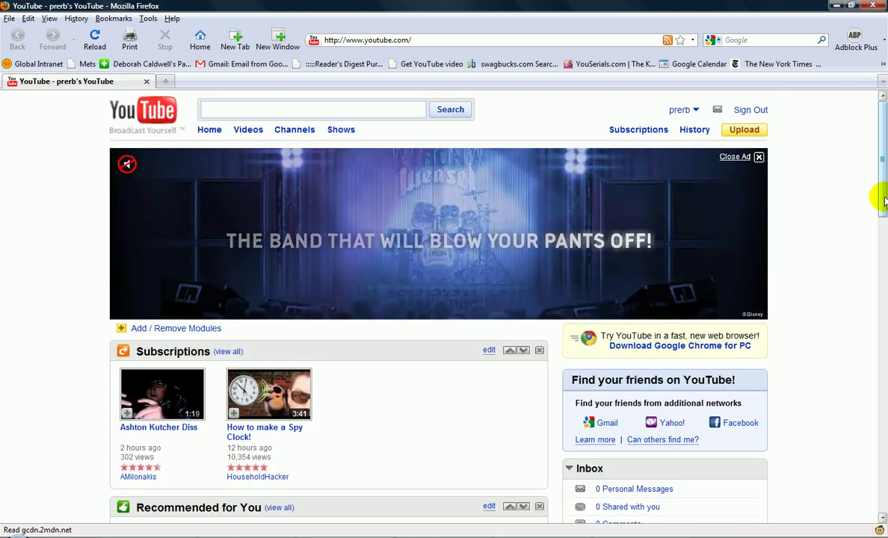
scroll(878, 192, down, 2)
scroll(878, 186, up, 2)
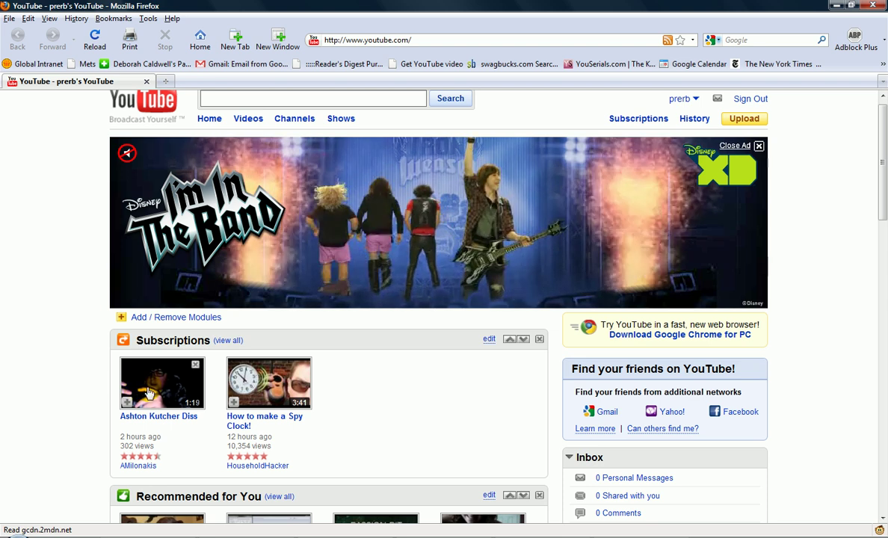
click(148, 394)
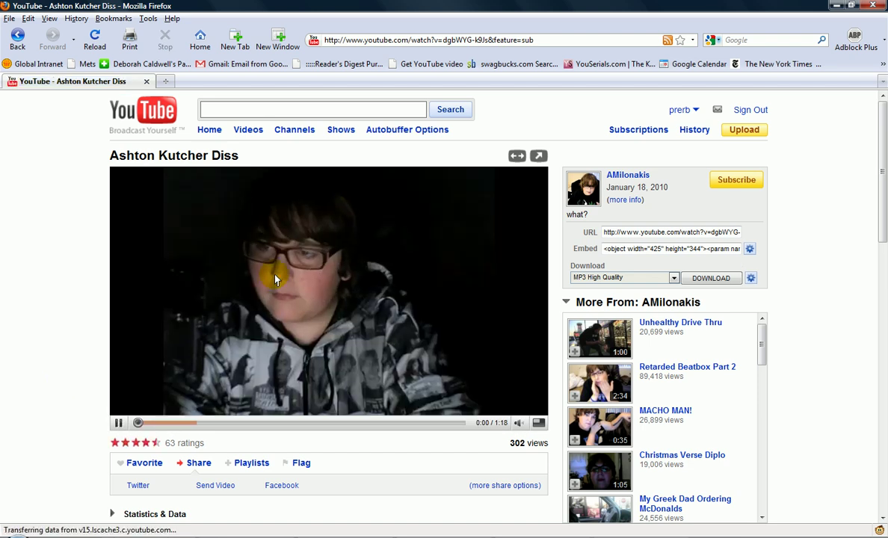
click(275, 279)
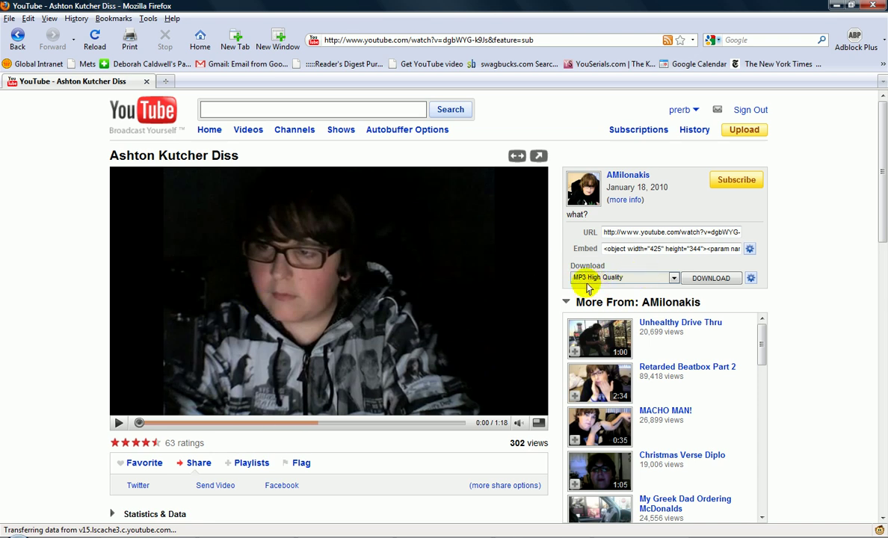
Step: Choose MP3 High Quality as the video's download format and save the YouTube Auto Buffer options
click(673, 277)
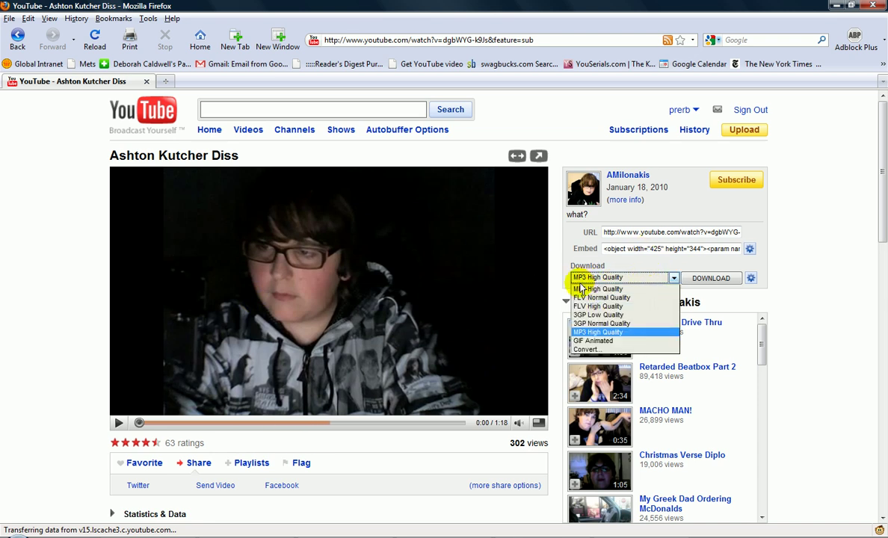
click(580, 333)
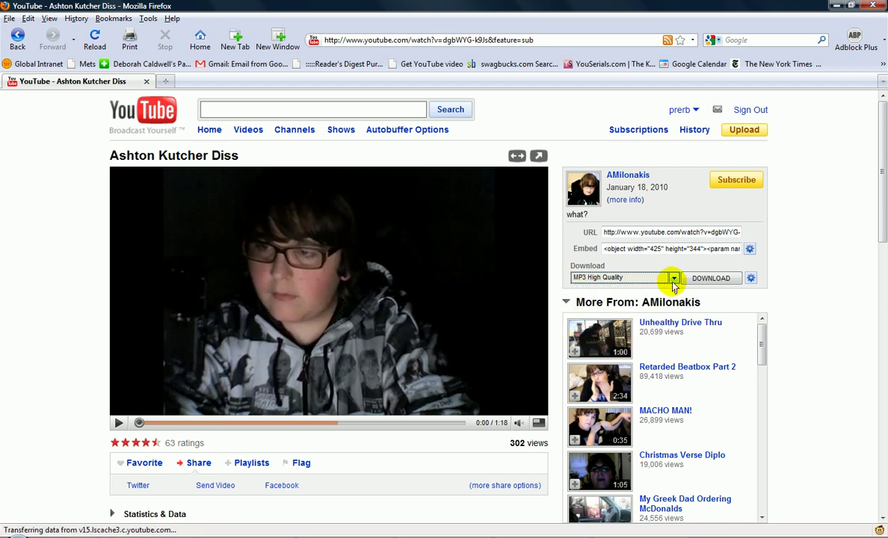
click(427, 131)
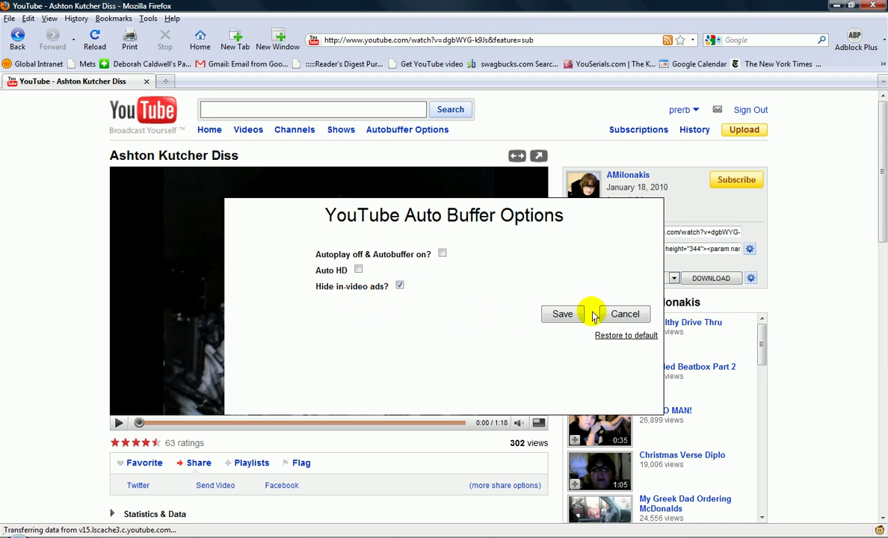
click(562, 314)
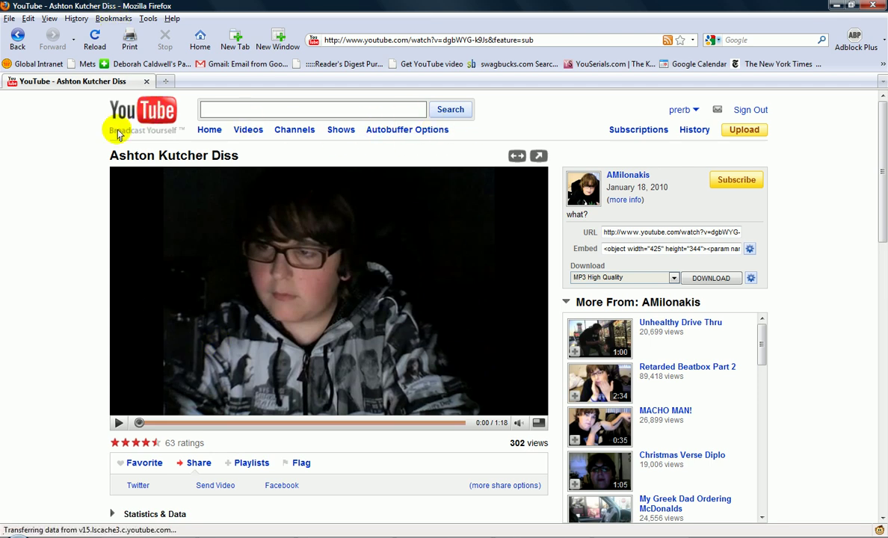
Step: Return to the YouTube home page and look over the recommended videos
click(153, 114)
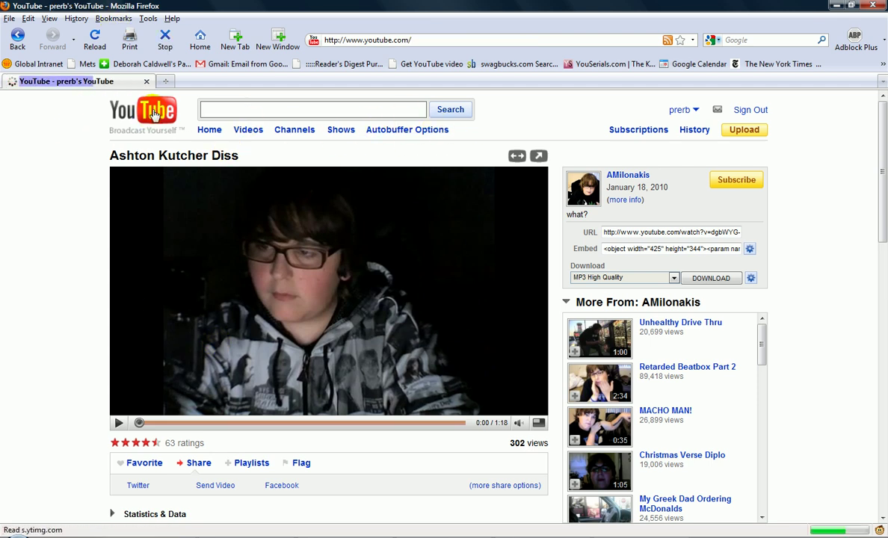
scroll(85, 280, down, 5)
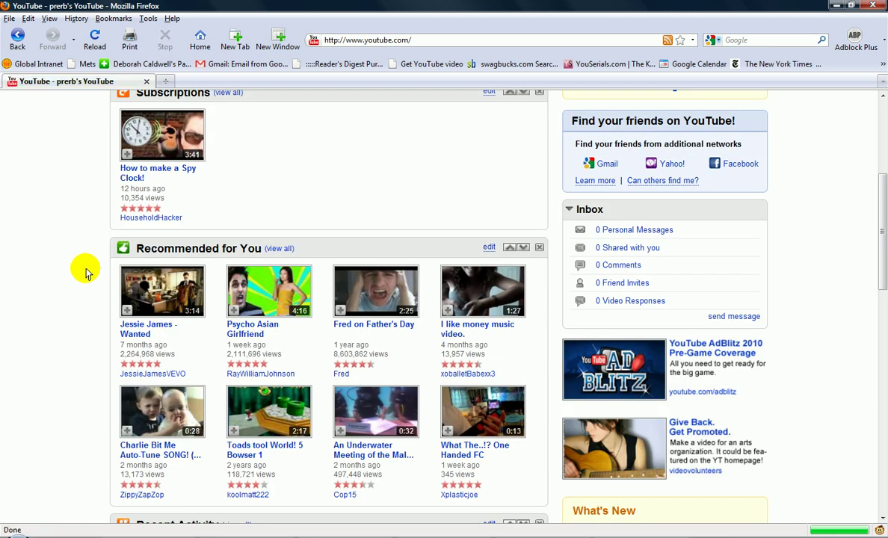
scroll(85, 268, up, 5)
Step: Search the web for "greasemonkey" and open the Greasemonkey page on the Add-ons for Firefox site
click(749, 40)
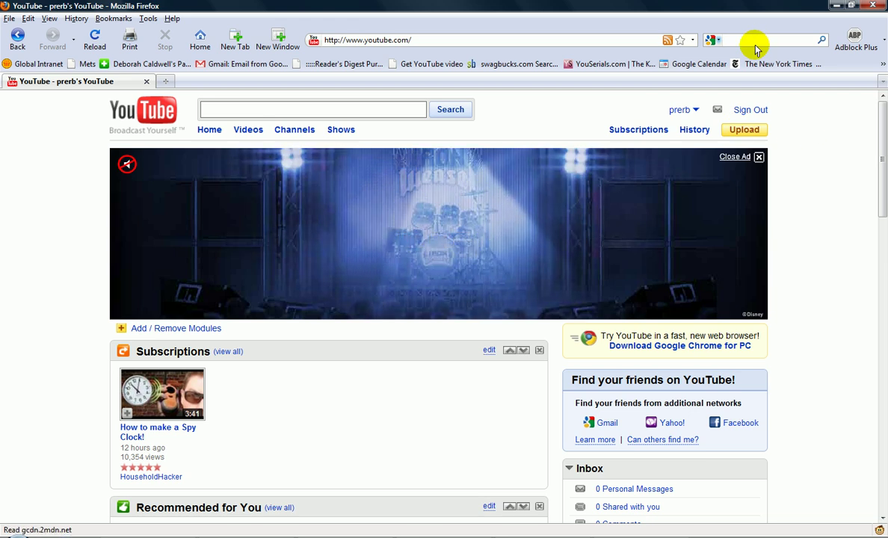
text(grea)
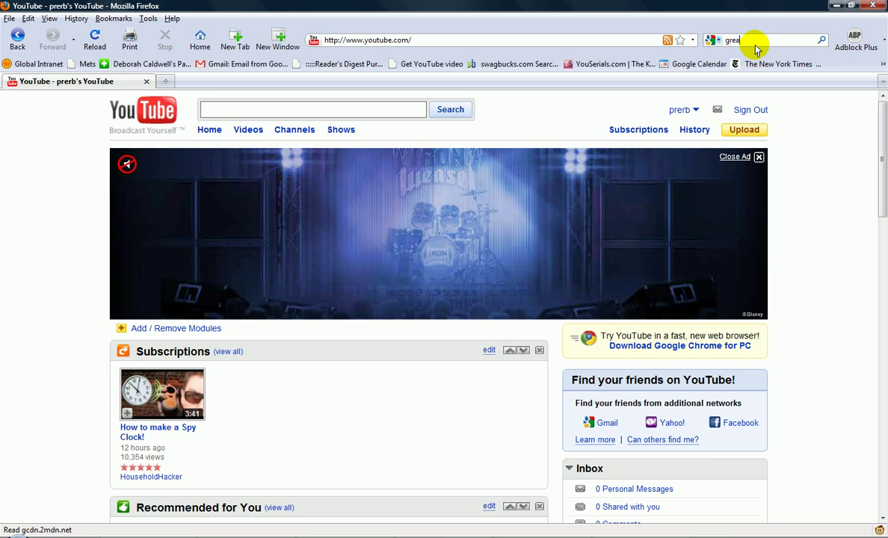
text(se)
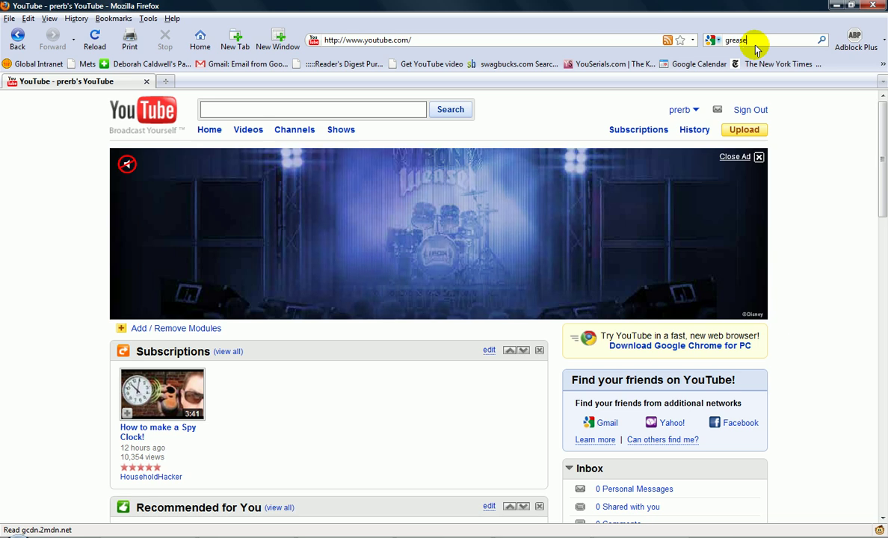
text(monkey)
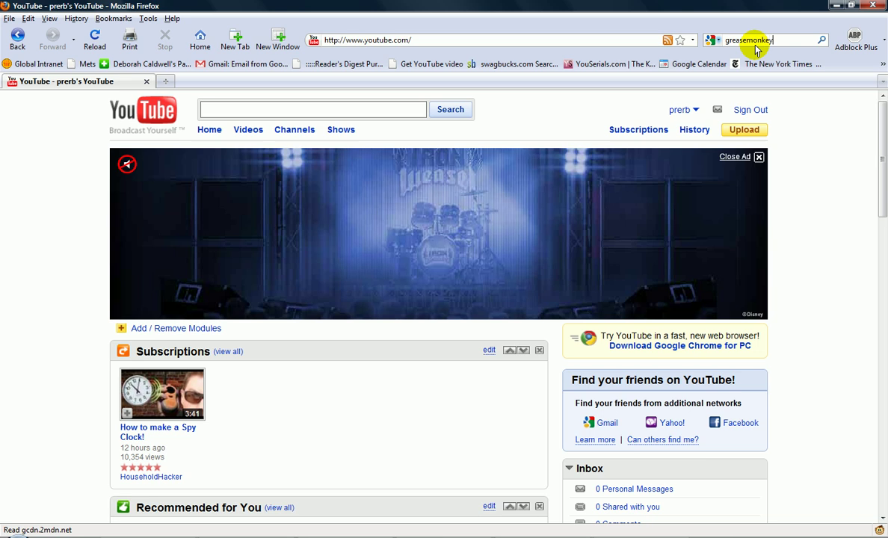
key(Return)
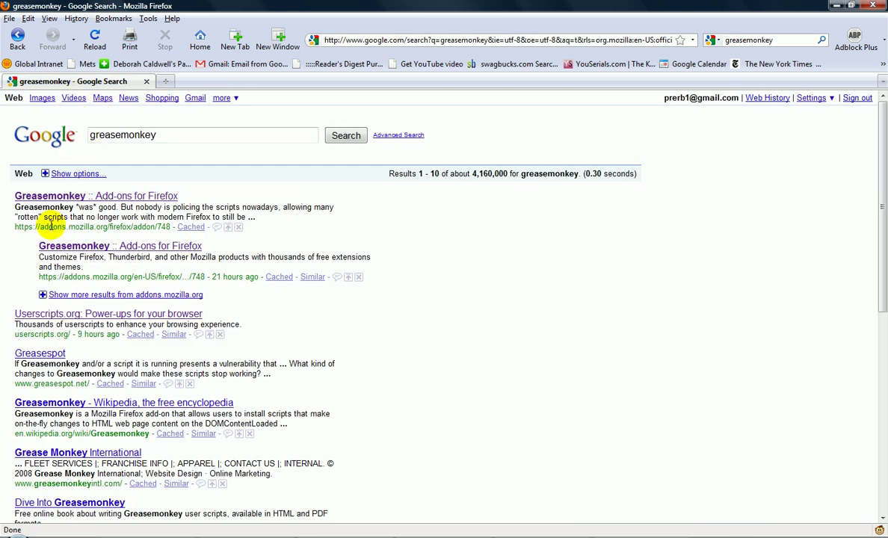
click(77, 198)
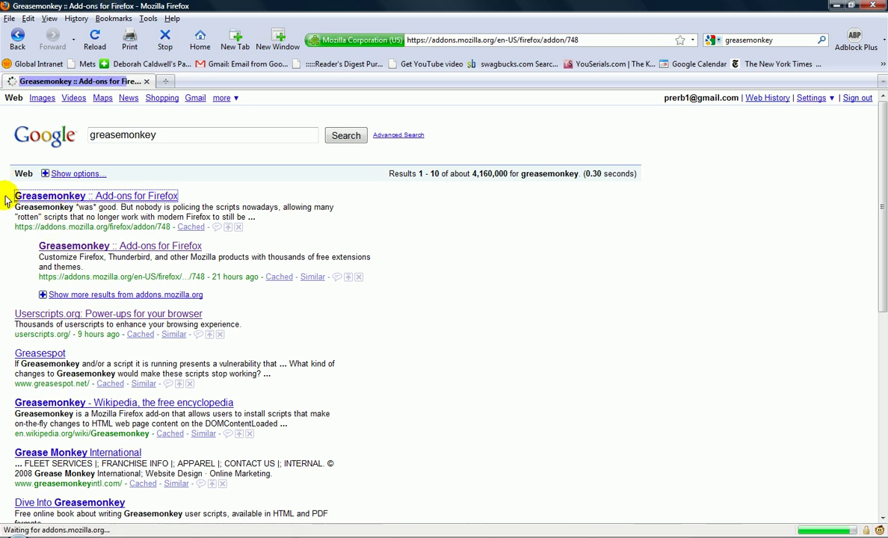
scroll(377, 347, down, 2)
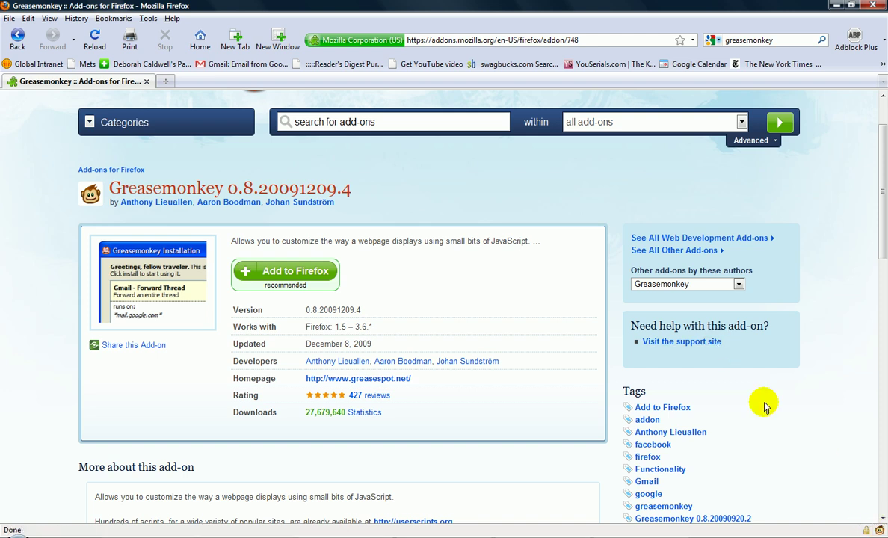
Step: Go to userscripts.org and look over its home page
click(575, 40)
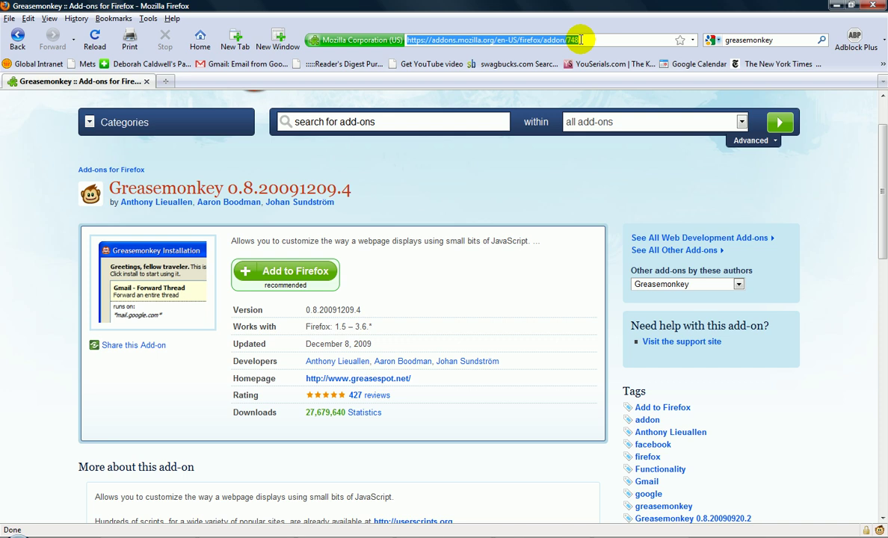
key(BackSpace)
text(us)
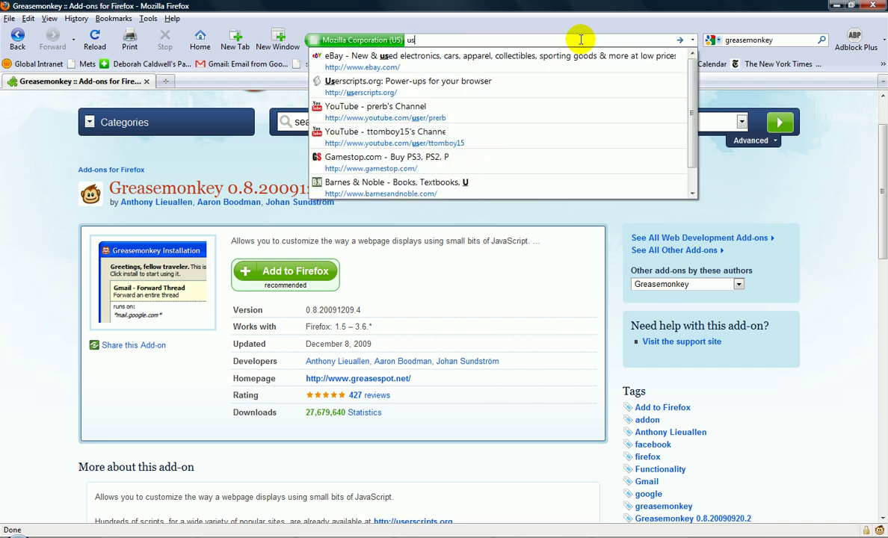
text(erscri)
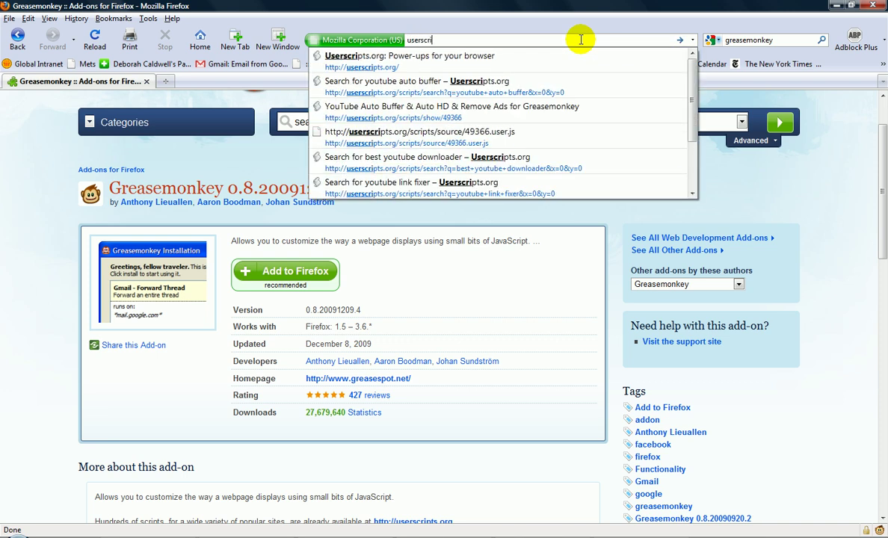
text(pts.org)
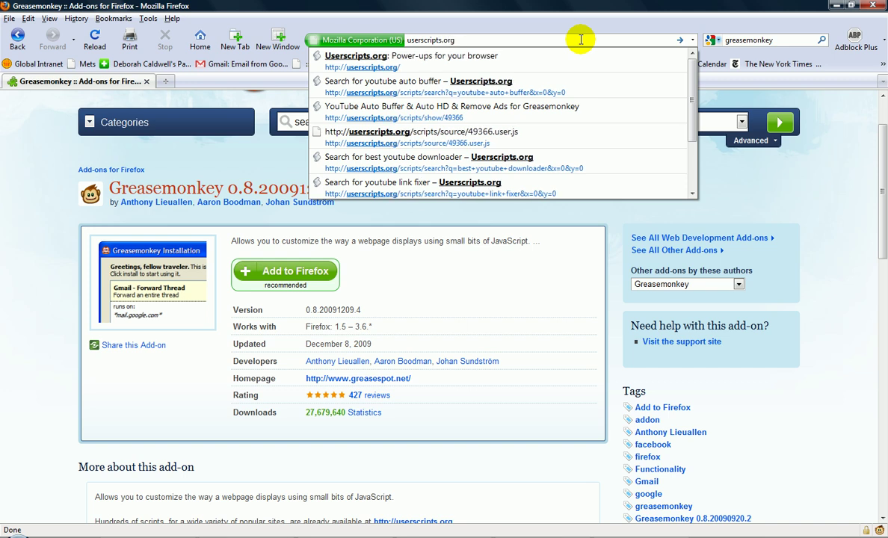
key(Return)
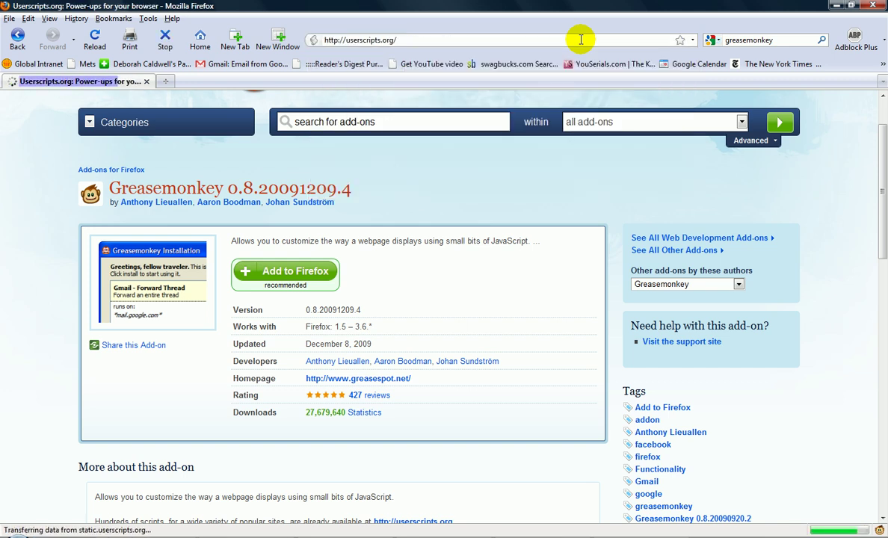
scroll(54, 224, down, 10)
scroll(78, 191, up, 10)
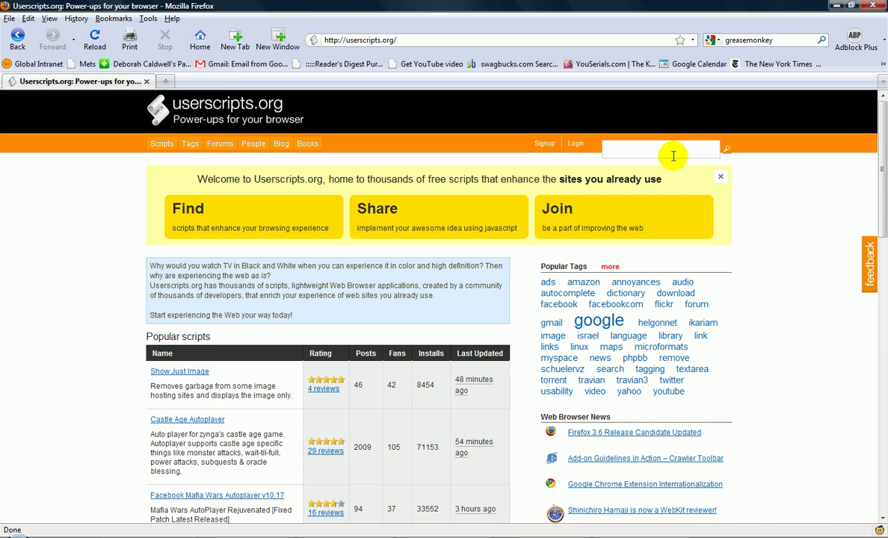
Step: Search the userscripts.org scripts for "google.com"
text(goo)
text(gle.com)
key(Return)
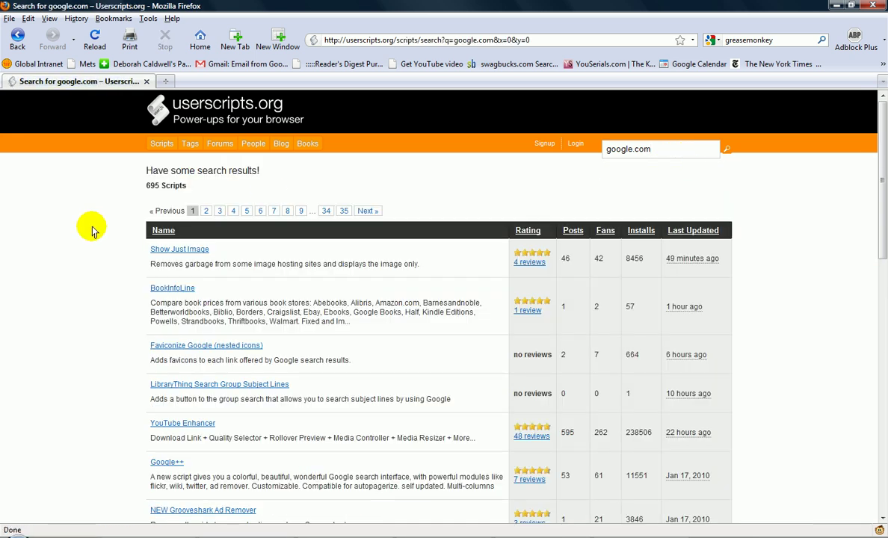
Step: Open the Google++ script from the search results and look over its description
scroll(93, 230, down, 10)
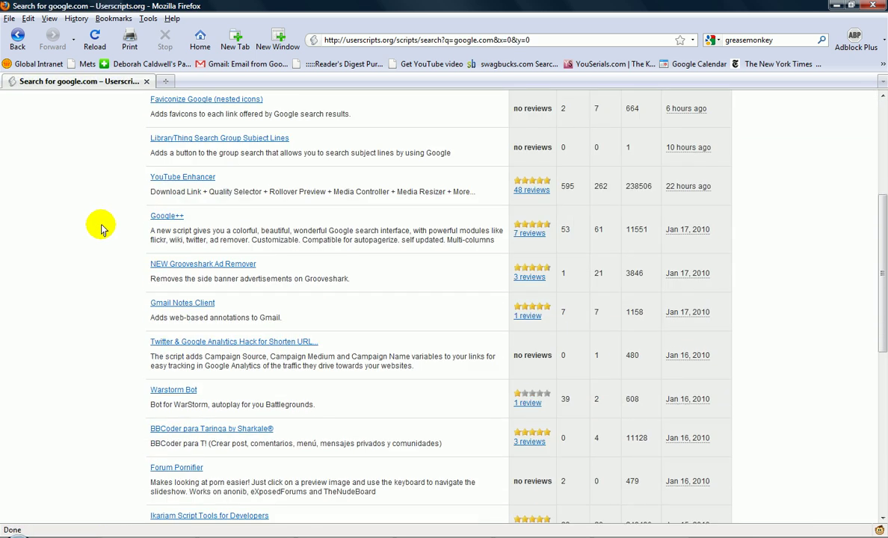
scroll(108, 233, down, 7)
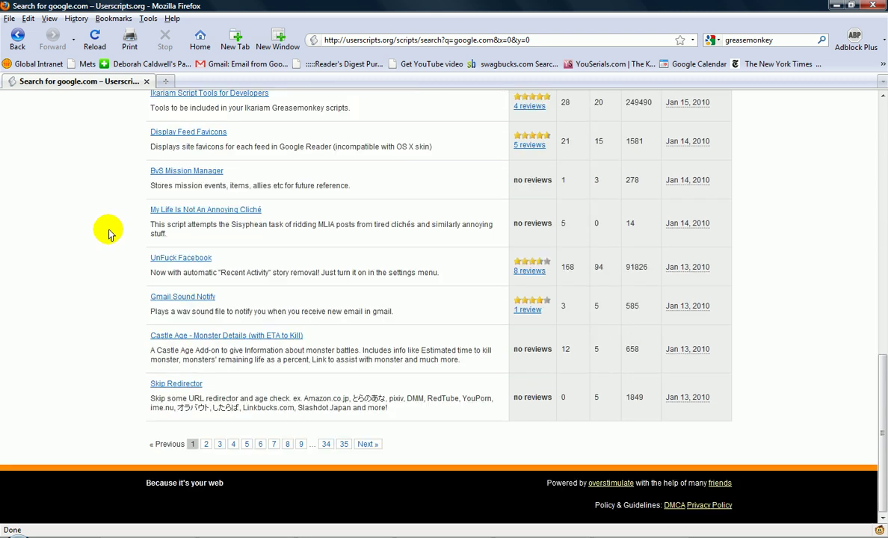
scroll(108, 233, up, 7)
scroll(108, 234, up, 8)
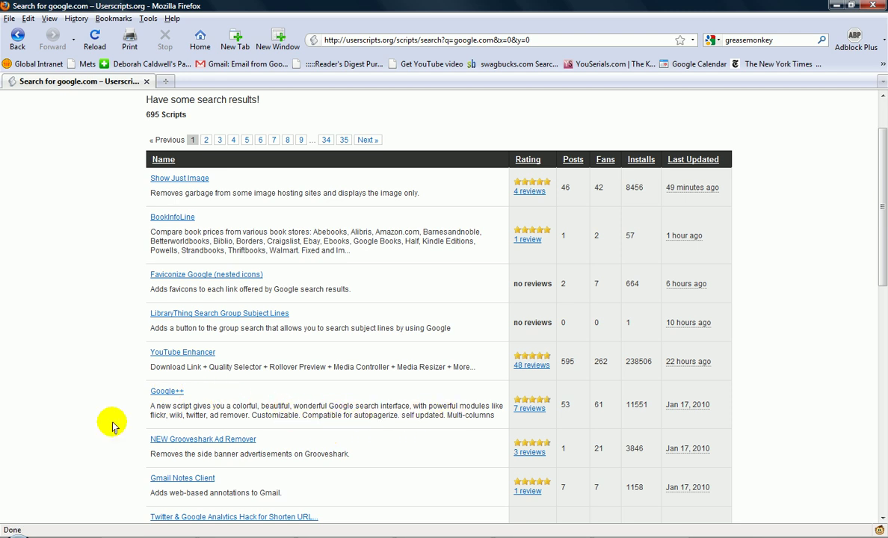
click(166, 392)
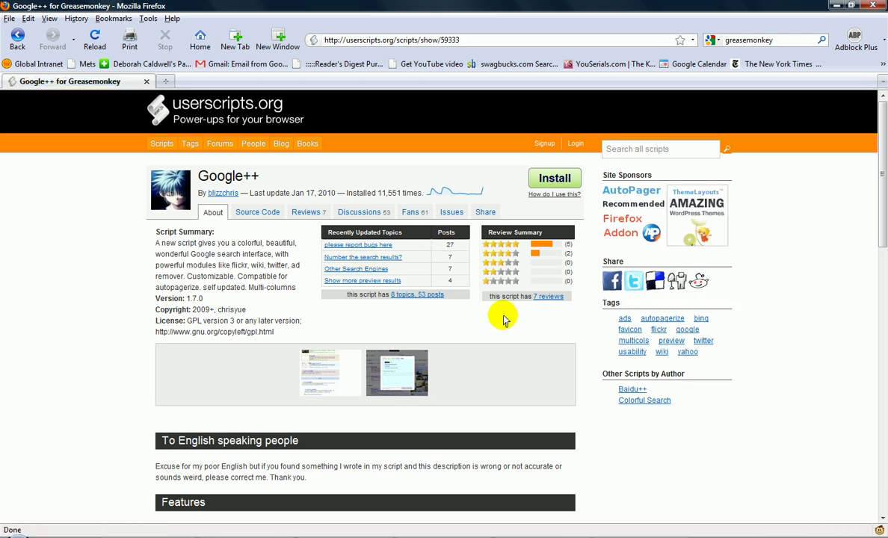
scroll(505, 317, down, 3)
scroll(521, 318, down, 15)
scroll(539, 327, up, 20)
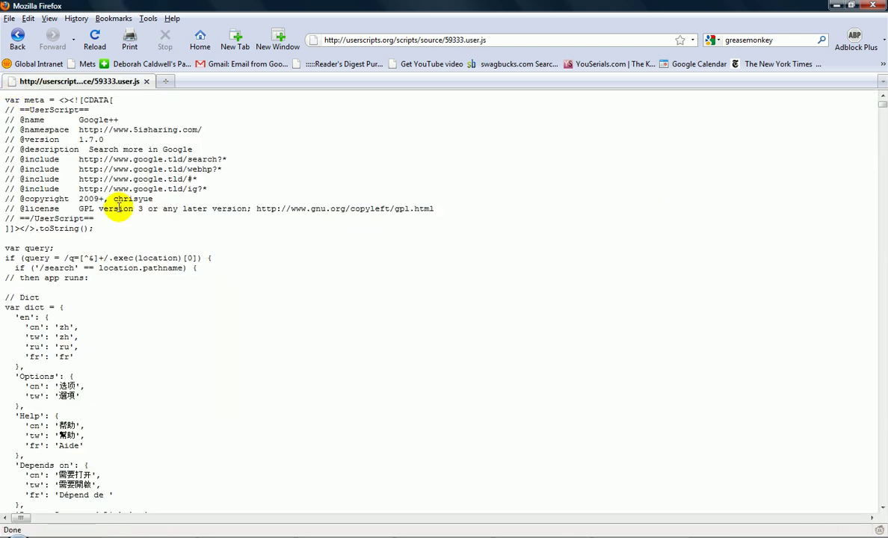
Step: Examine the source code of the Google++ script, including its header and include lines
scroll(112, 411, down, 20)
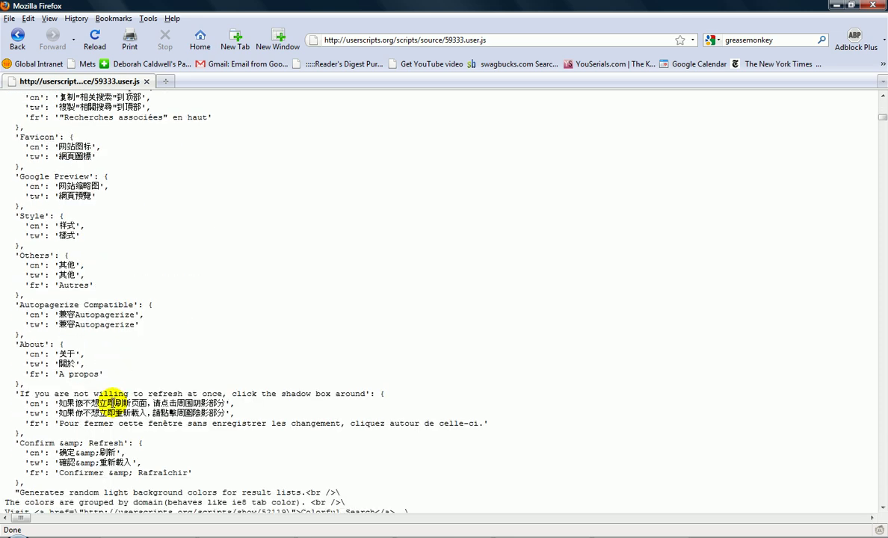
scroll(115, 406, up, 15)
scroll(114, 407, up, 6)
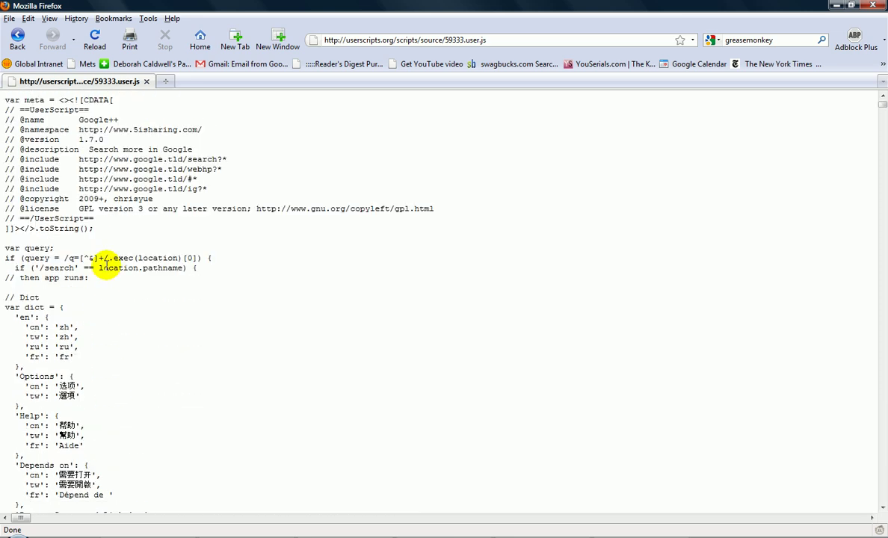
right_click(73, 169)
click(250, 290)
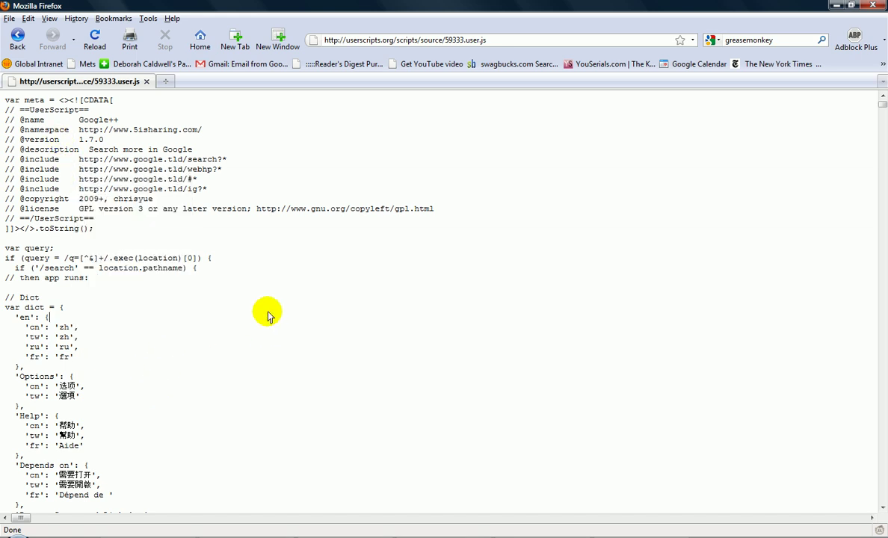
Step: Examine the rest of the Google++ source code through to its end and select the whole script as if to copy it
scroll(821, 344, down, 6)
scroll(820, 344, down, 6)
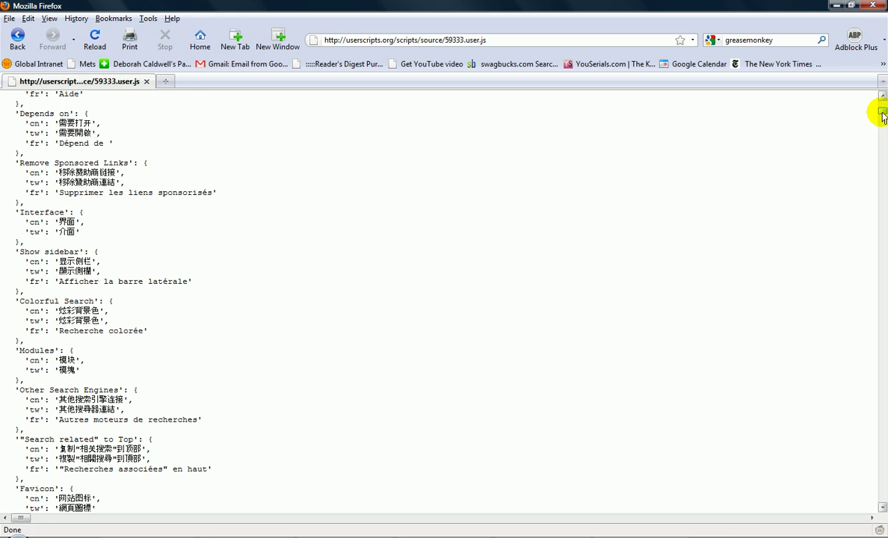
drag(881, 116, 882, 503)
drag(15, 505, 4, 6)
right_click(57, 177)
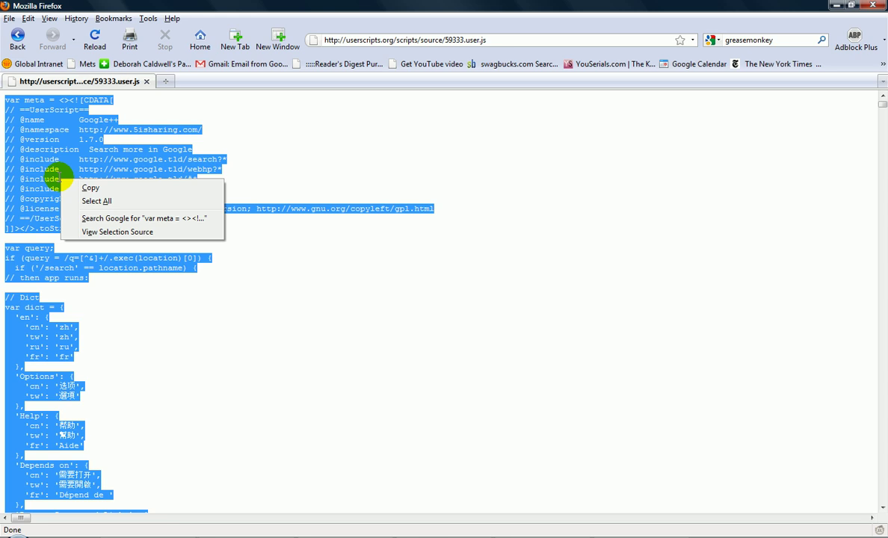
click(231, 357)
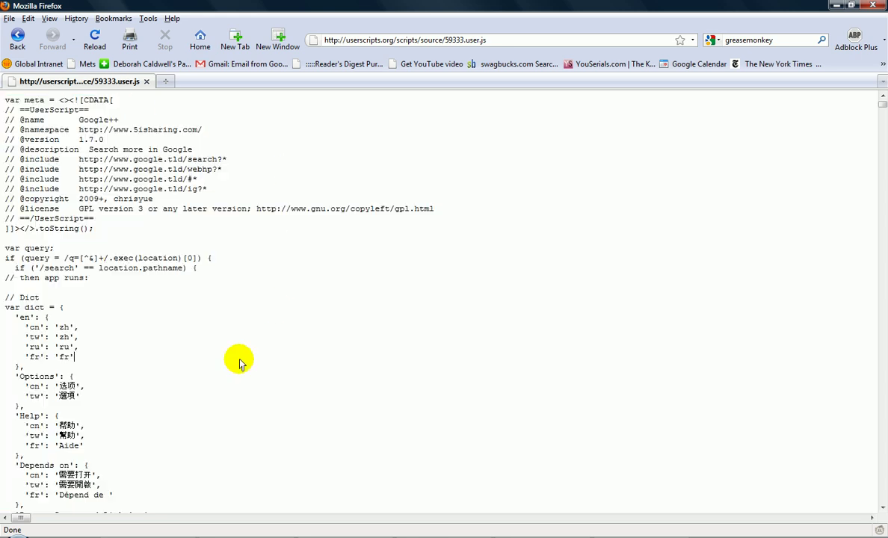
Step: Return to the google.com script search results and install the Show Just Image script from its page
click(17, 38)
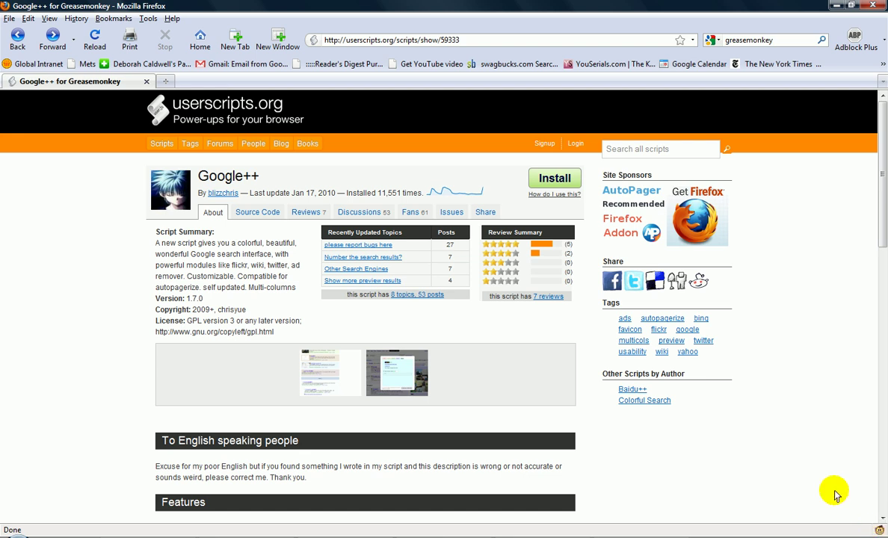
click(17, 36)
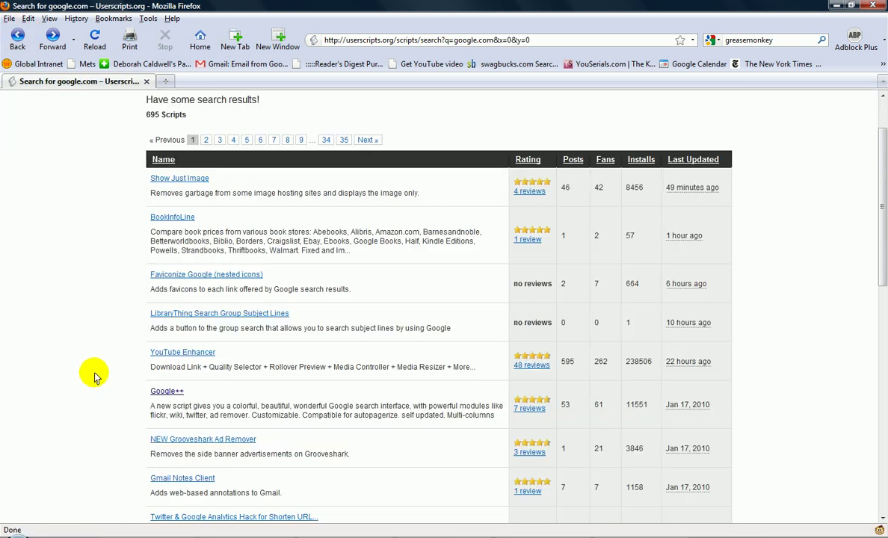
click(167, 192)
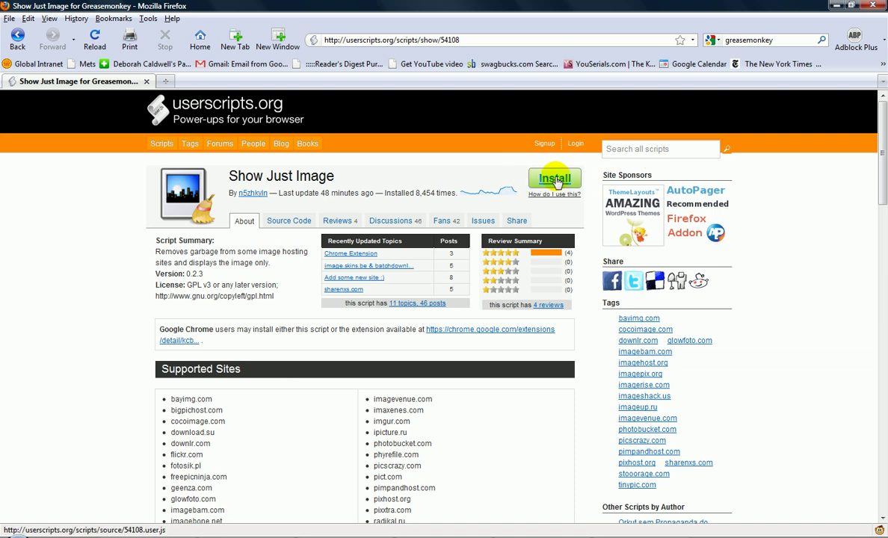
click(556, 179)
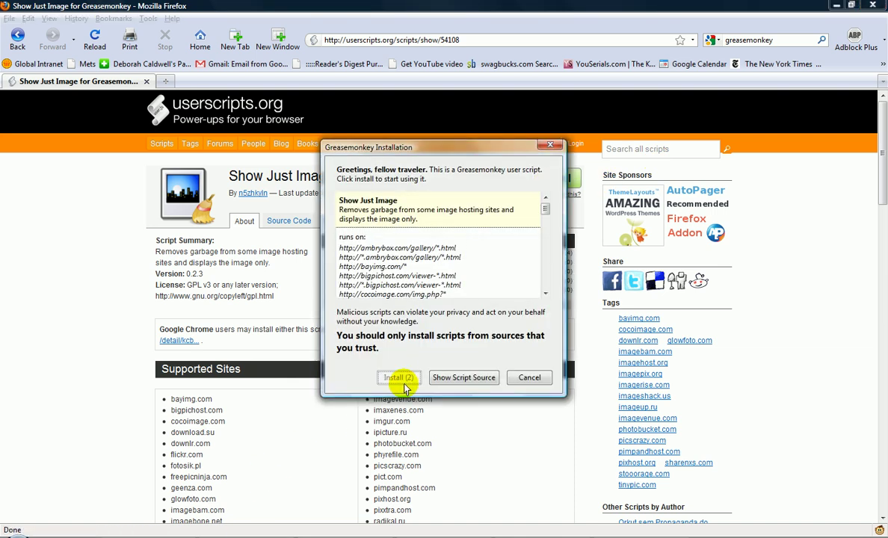
click(401, 379)
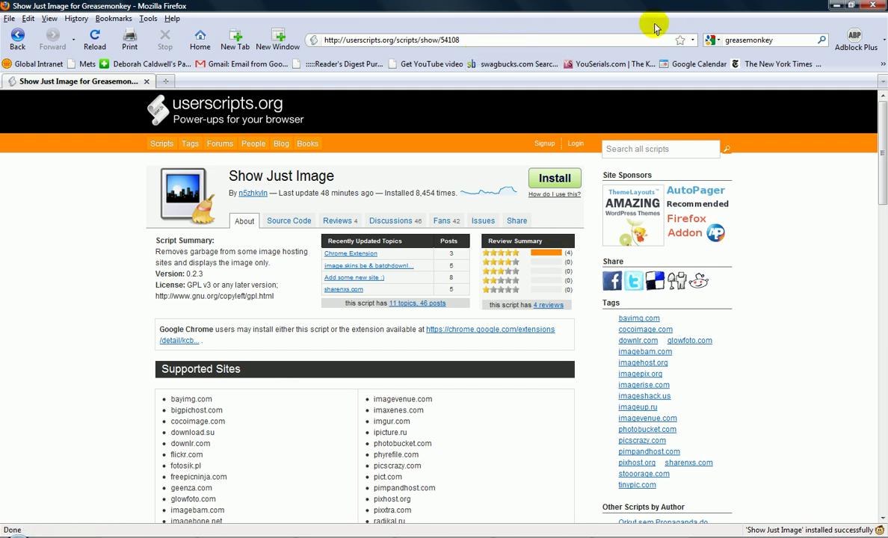
Step: Go to google.com
click(499, 39)
key(BackSpace)
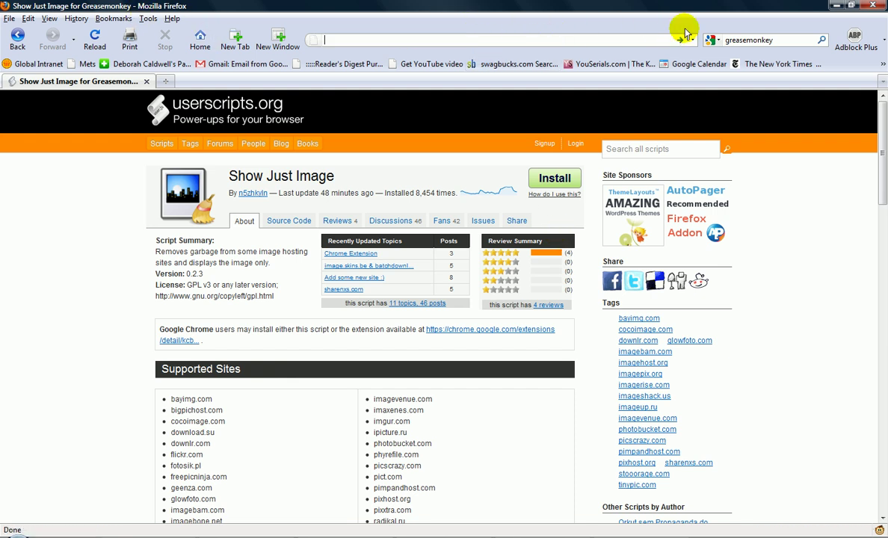
text(goo)
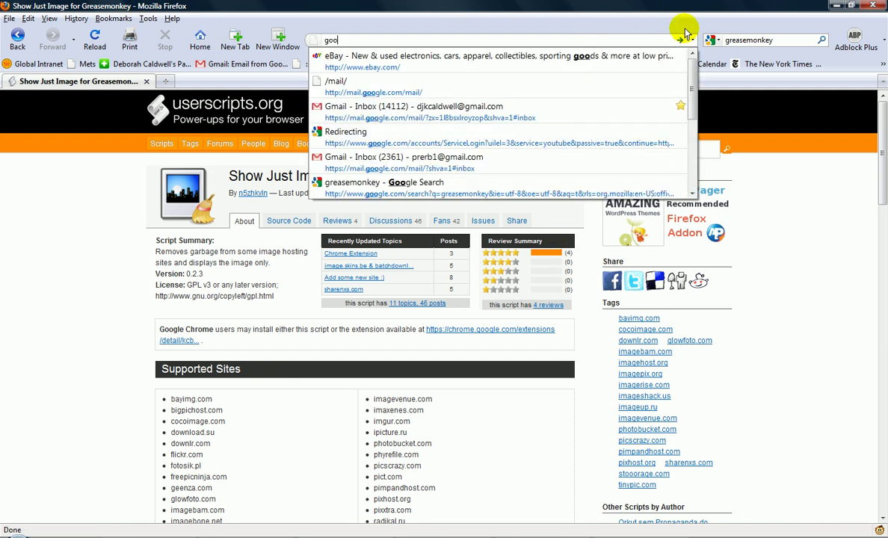
text(gle.com)
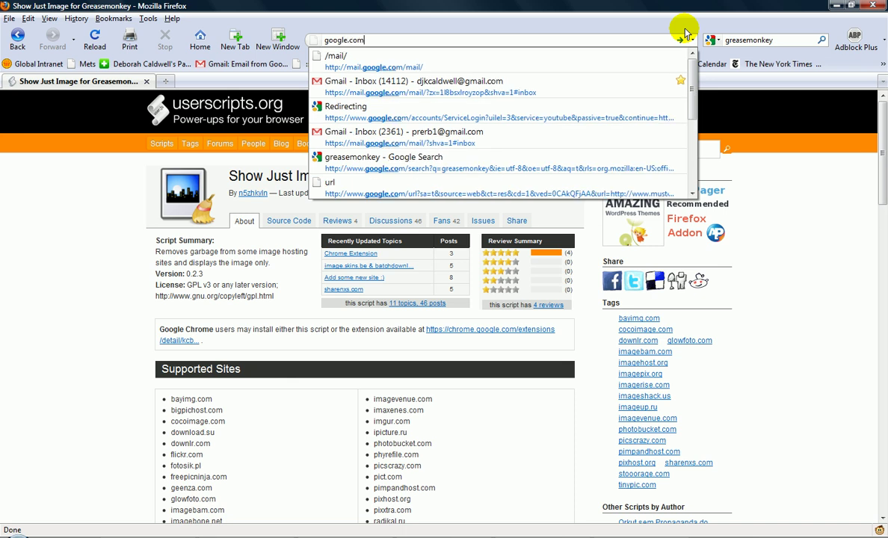
key(Return)
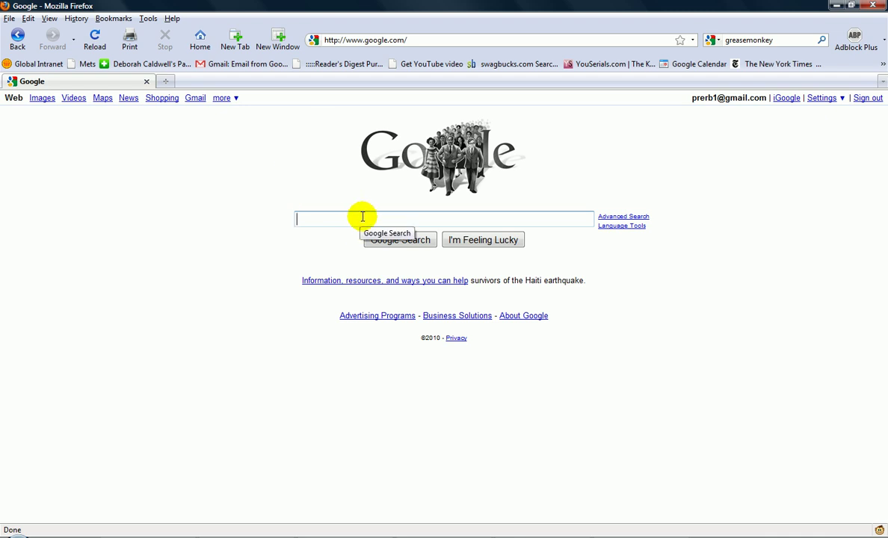
Step: Search Google for "corn" and look over the results page
text(c)
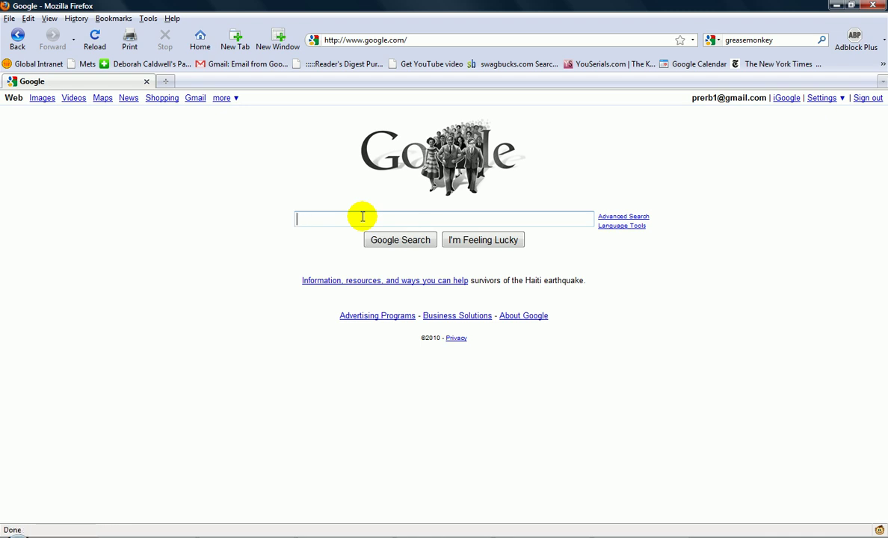
text(orn)
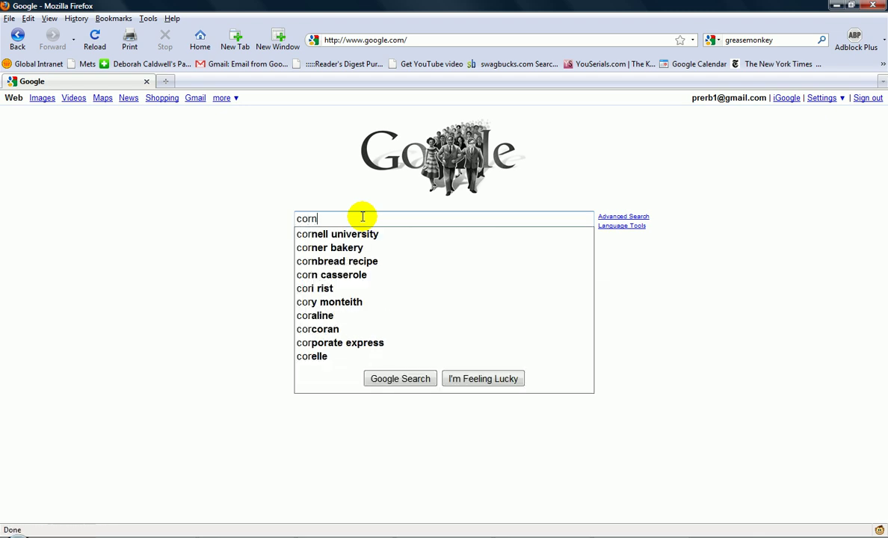
click(203, 181)
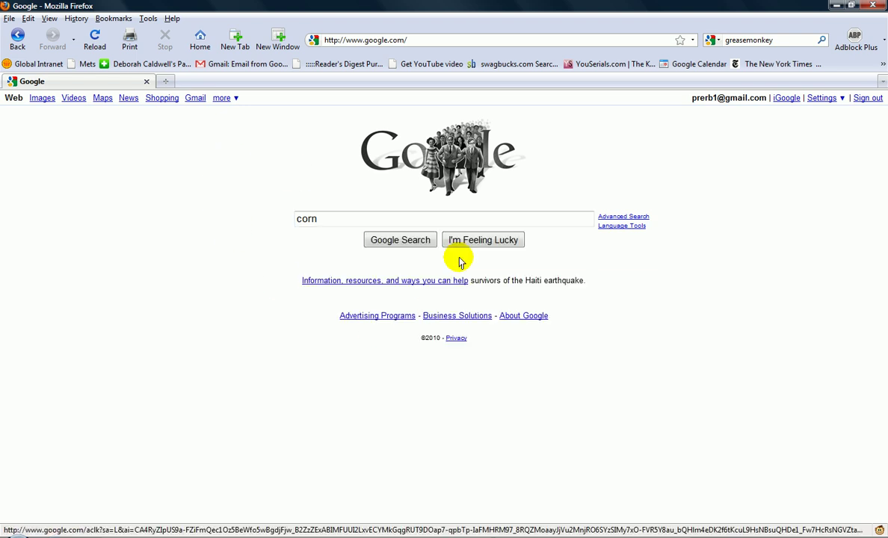
click(410, 245)
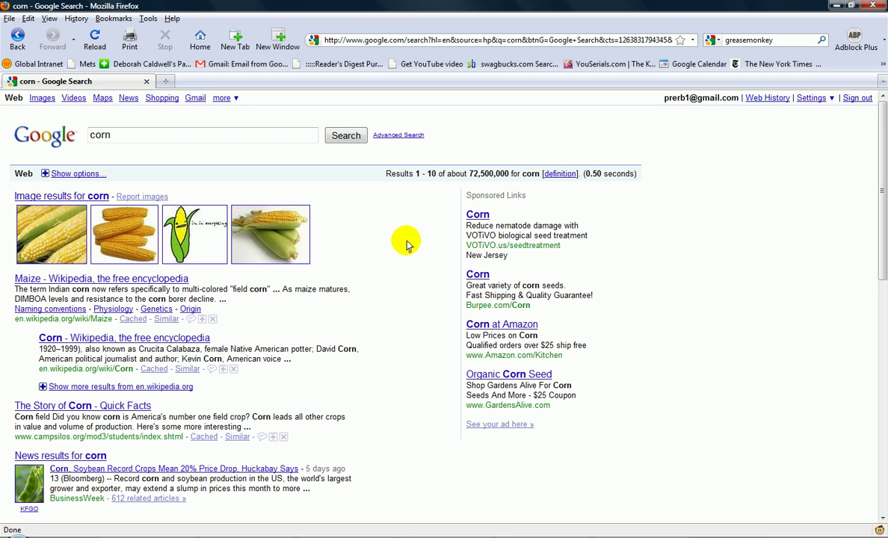
scroll(407, 239, down, 6)
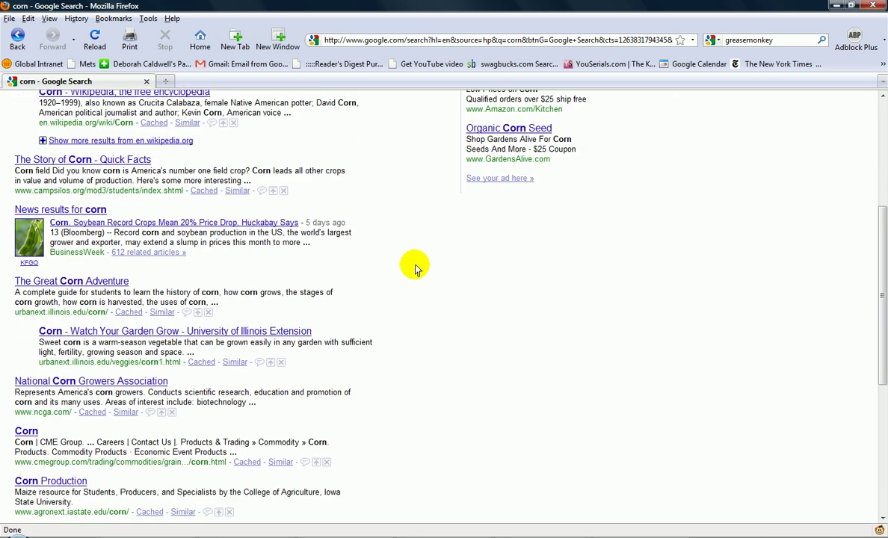
scroll(415, 267, up, 6)
scroll(415, 267, down, 8)
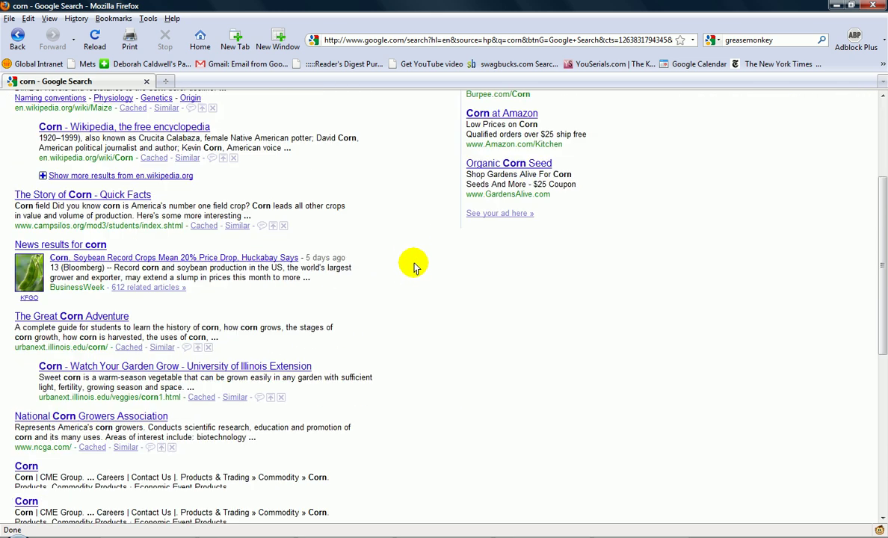
scroll(414, 268, up, 8)
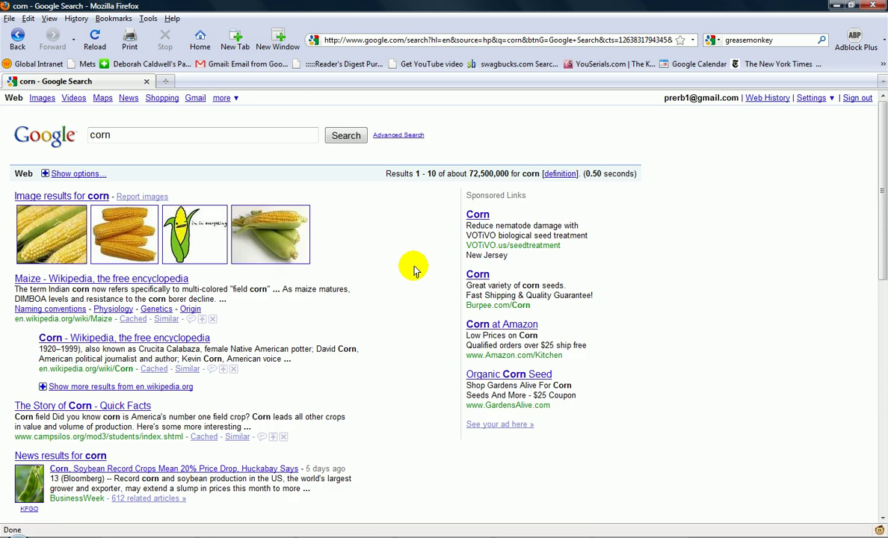
Step: Leave the corn results for the Google home page and go back to the userscripts.org home page
click(41, 133)
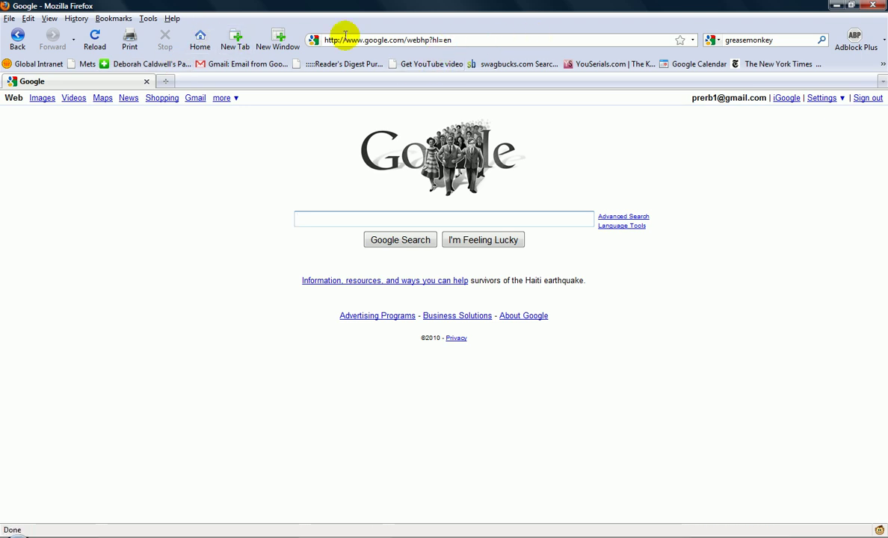
click(366, 239)
drag(448, 40, 358, 18)
key(Delete)
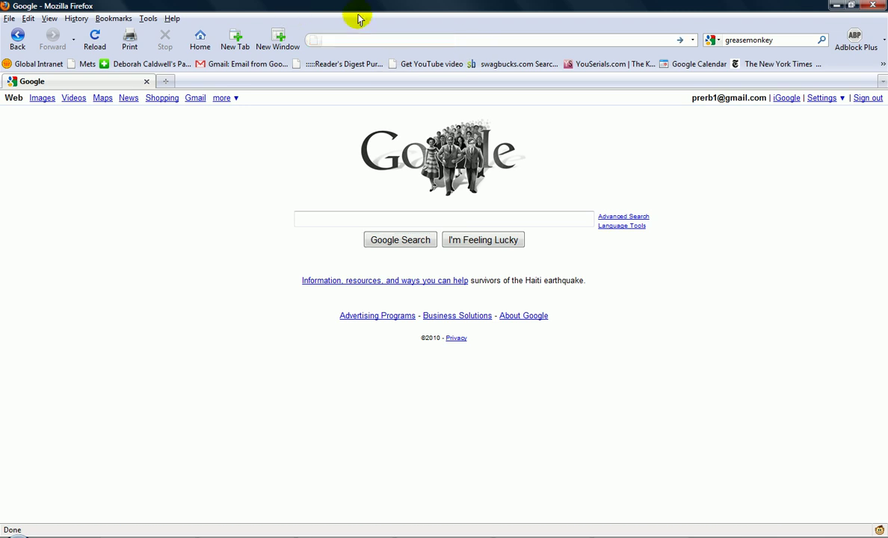
text(u)
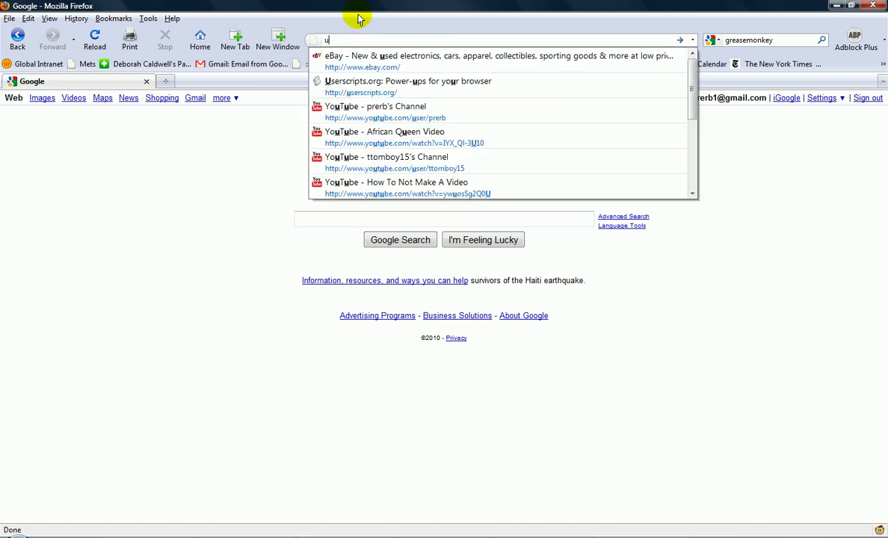
click(353, 87)
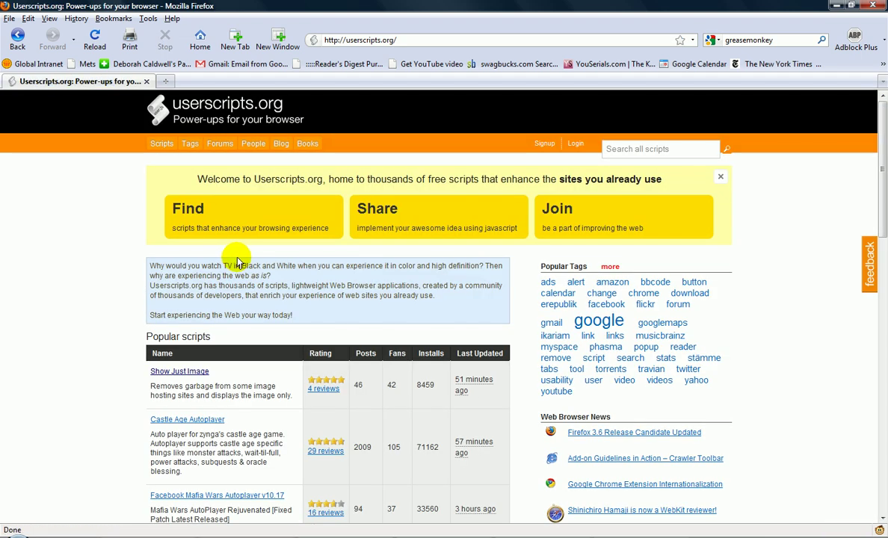
Step: Look through the popular scripts list on the userscripts.org home page, including the Facebook, YouTube and Google scripts
scroll(254, 276, down, 2)
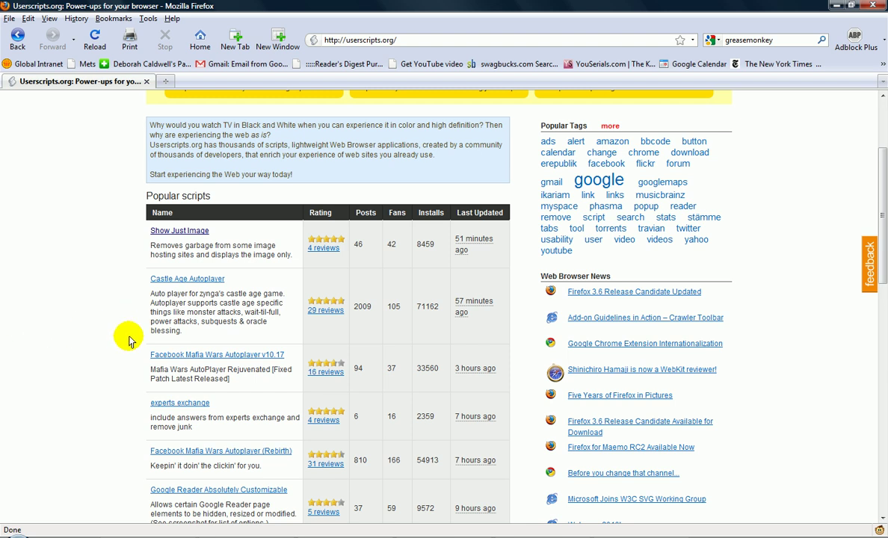
scroll(136, 299, down, 5)
scroll(139, 302, up, 4)
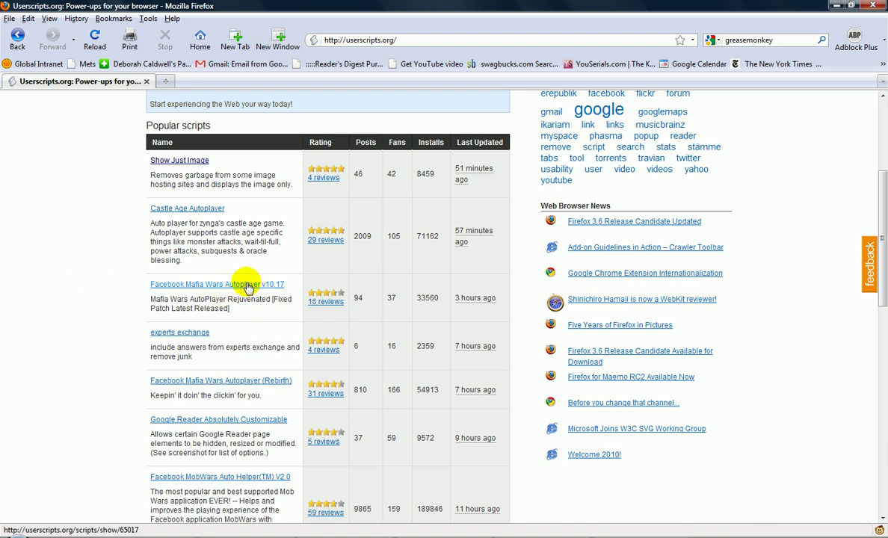
scroll(819, 411, down, 3)
scroll(824, 400, down, 5)
scroll(824, 404, up, 3)
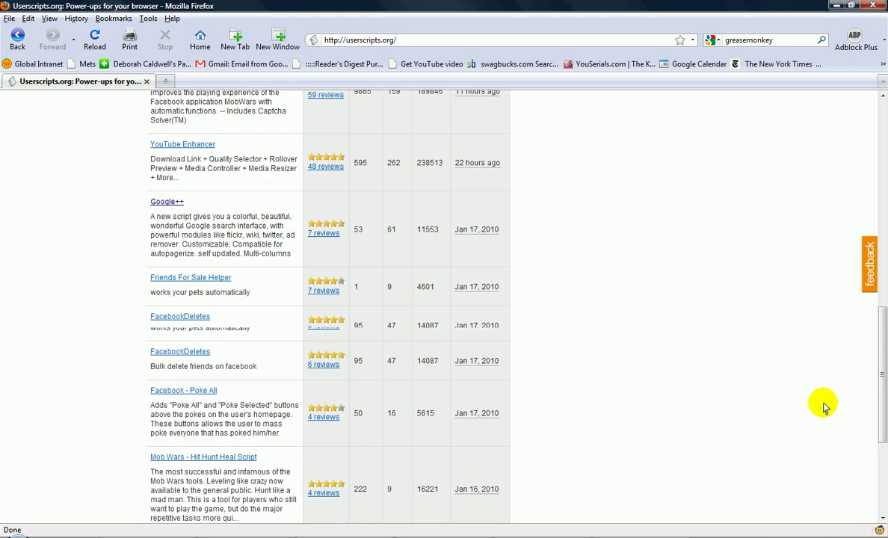
scroll(824, 407, up, 2)
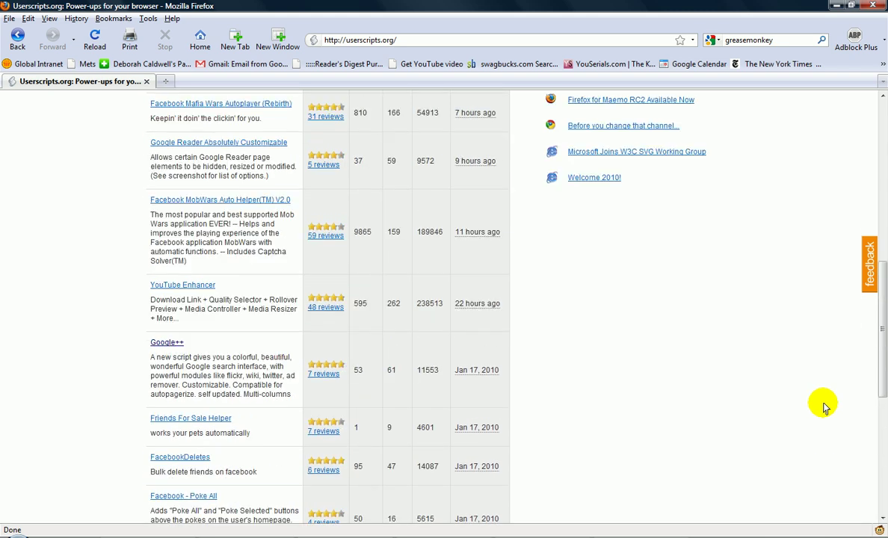
scroll(824, 407, down, 1)
scroll(824, 407, up, 1)
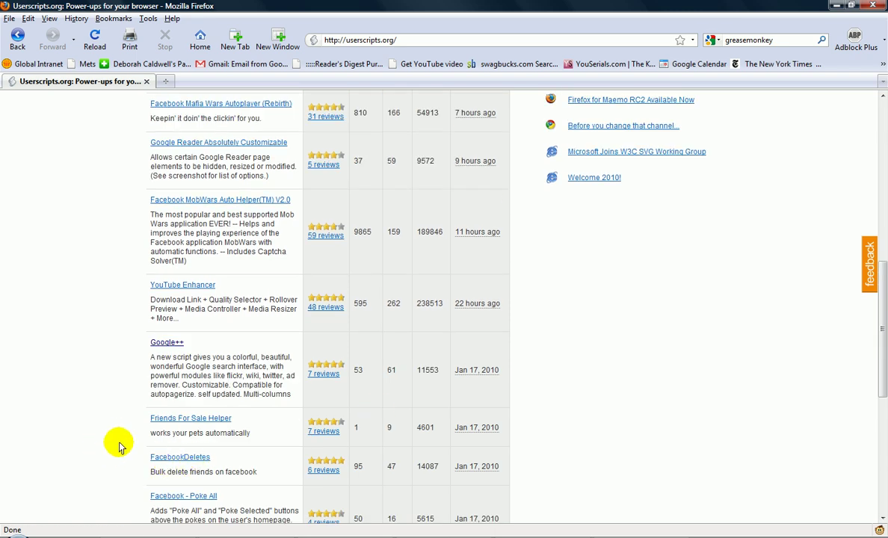
scroll(120, 441, up, 3)
scroll(116, 437, up, 5)
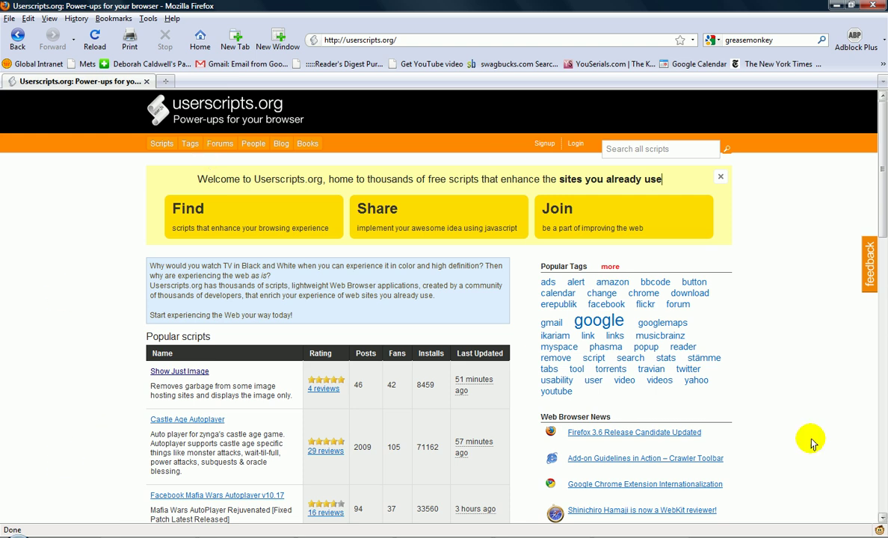